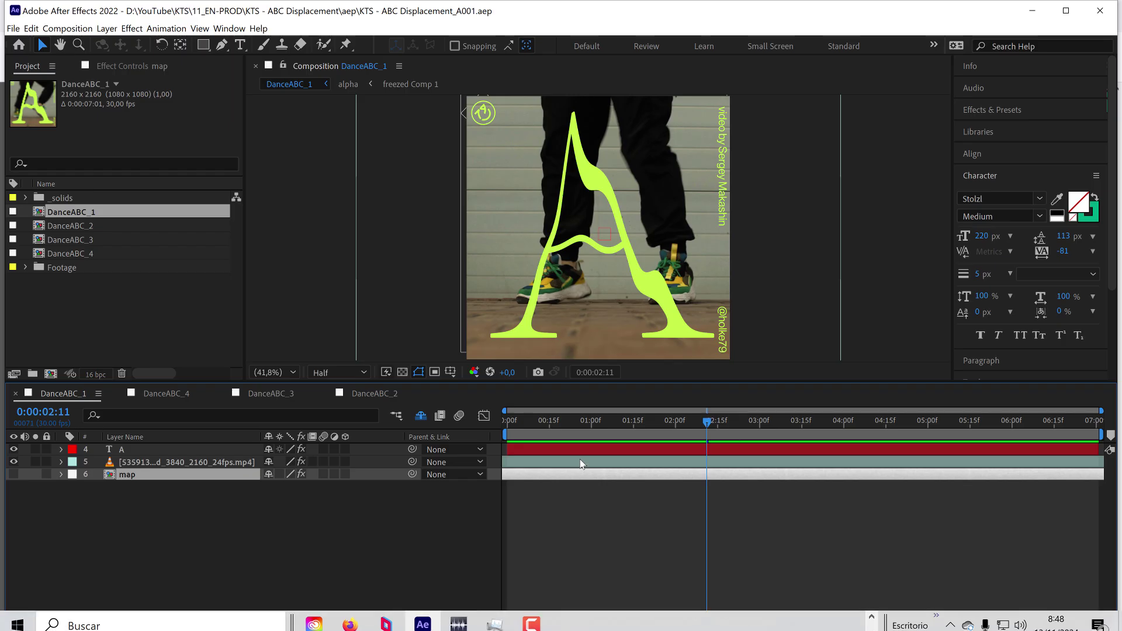
Select the A text layer and expand it to show Displacement Map, Fast Box Blur, Levels and Fill.
{"action": "left_click", "coordinate": [183, 461]}
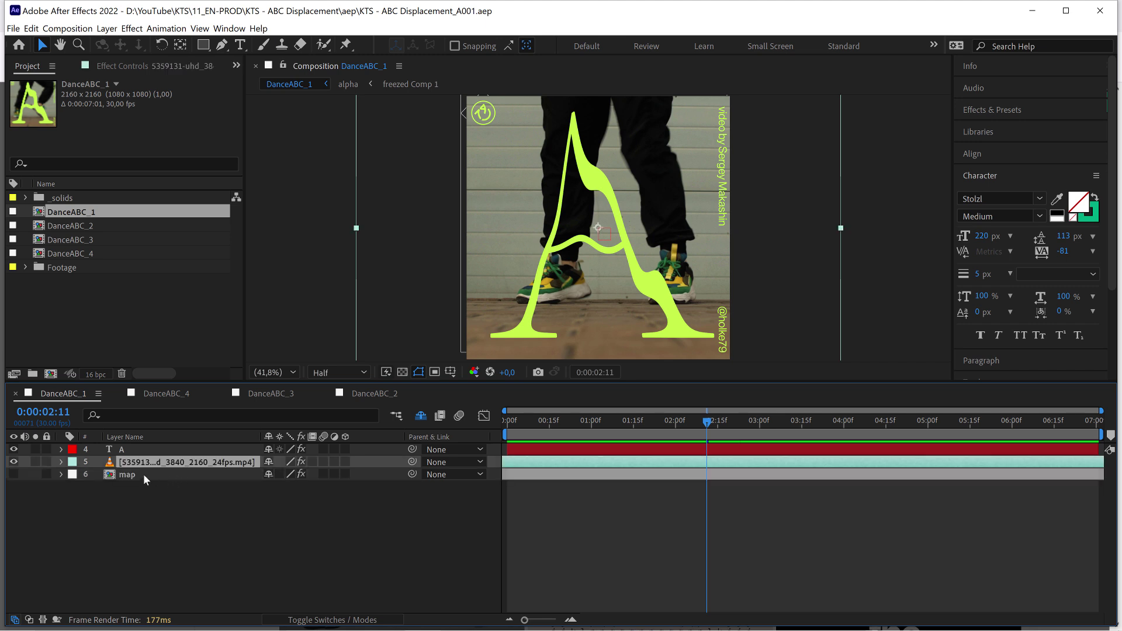
{"action": "left_click", "coordinate": [122, 451]}
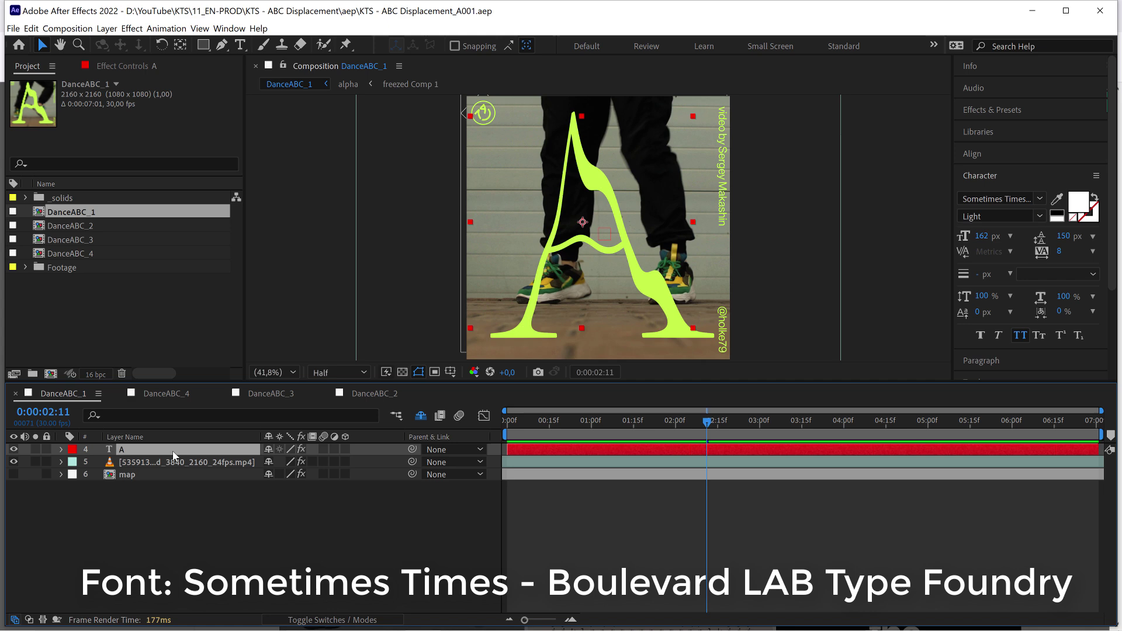
{"action": "left_click", "coordinate": [61, 448]}
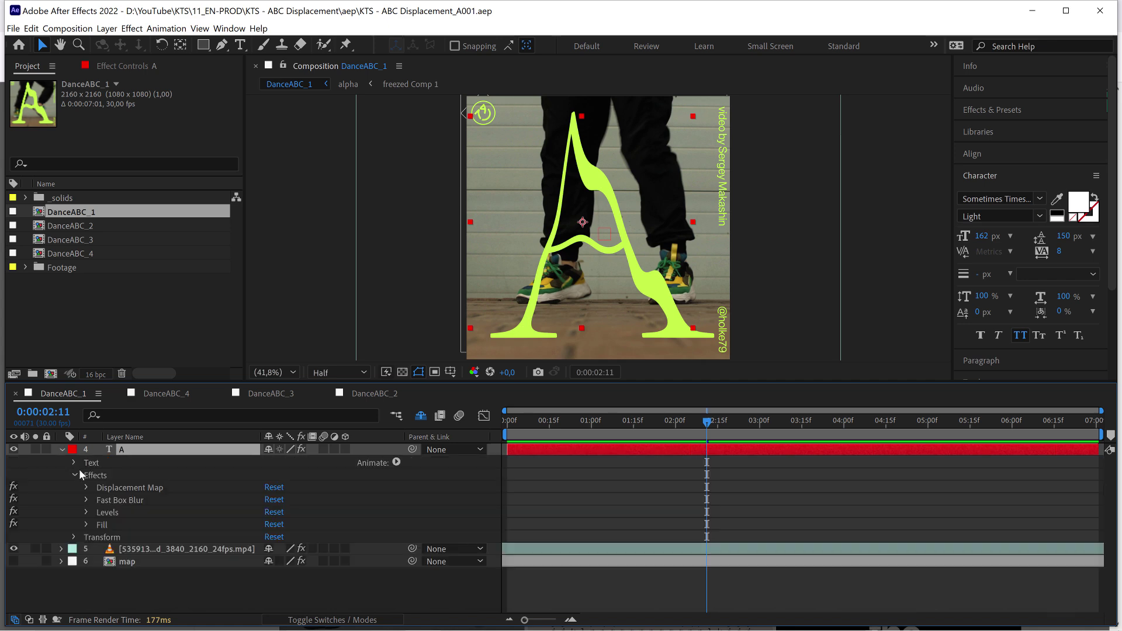
Expand the A layer's Displacement Map properties, then collapse the layer again.
{"action": "left_click", "coordinate": [106, 490]}
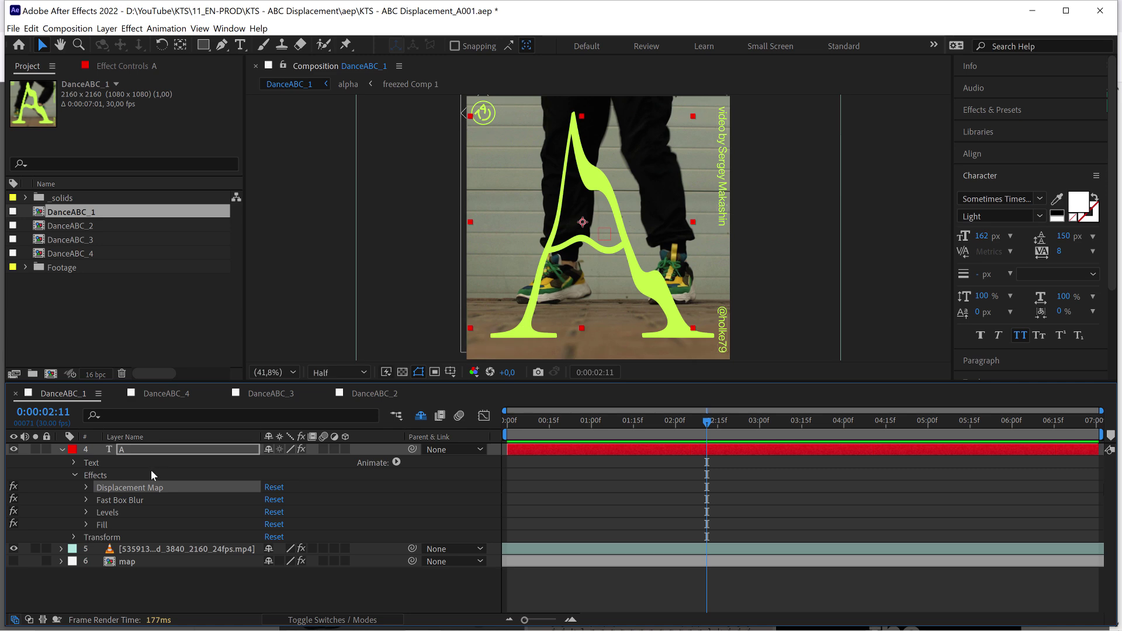
{"action": "left_click", "coordinate": [86, 487]}
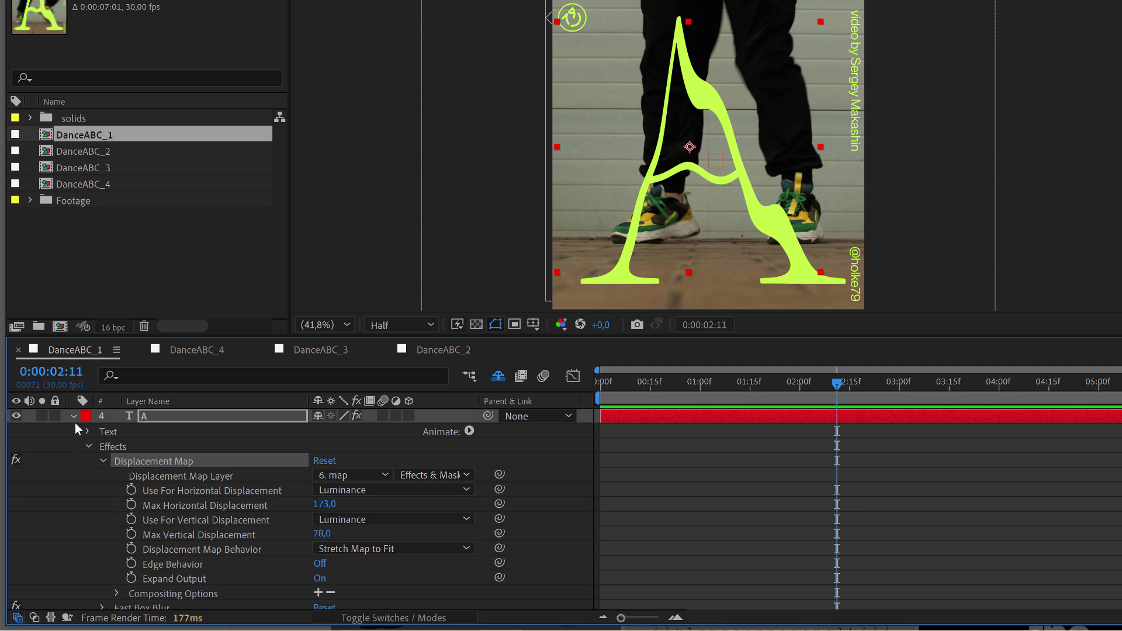
{"action": "left_click", "coordinate": [74, 416]}
Solo the map layer and scrub back through its blurred footage.
{"action": "left_click", "coordinate": [144, 446]}
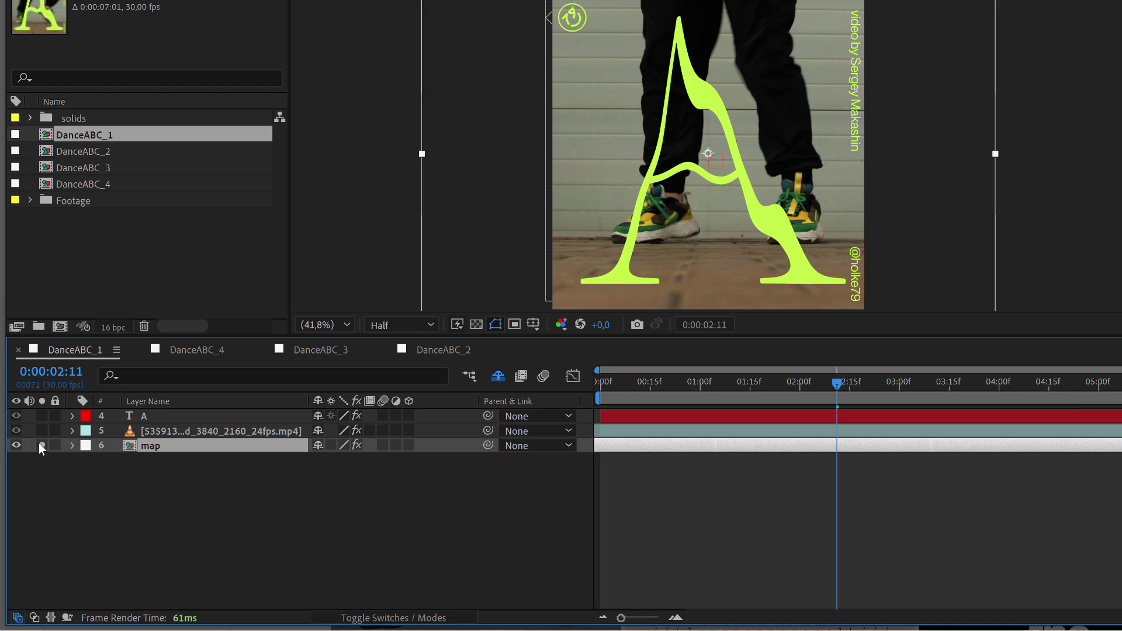
{"action": "left_click", "coordinate": [40, 444]}
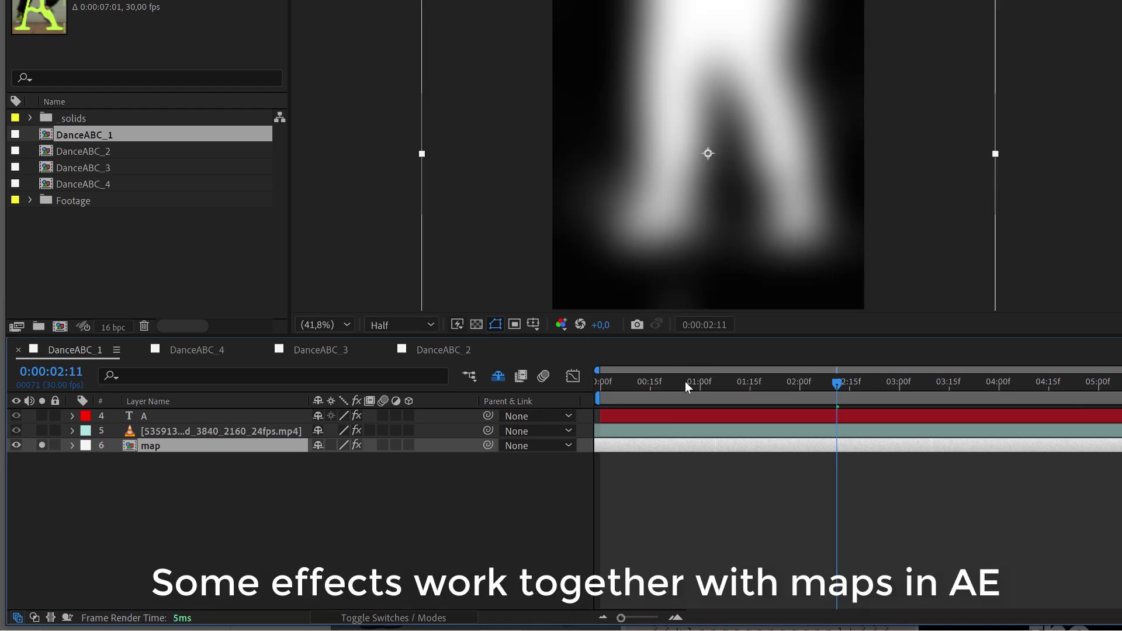
{"action": "left_click_drag", "start_coordinate": [684, 381], "coordinate": [716, 380]}
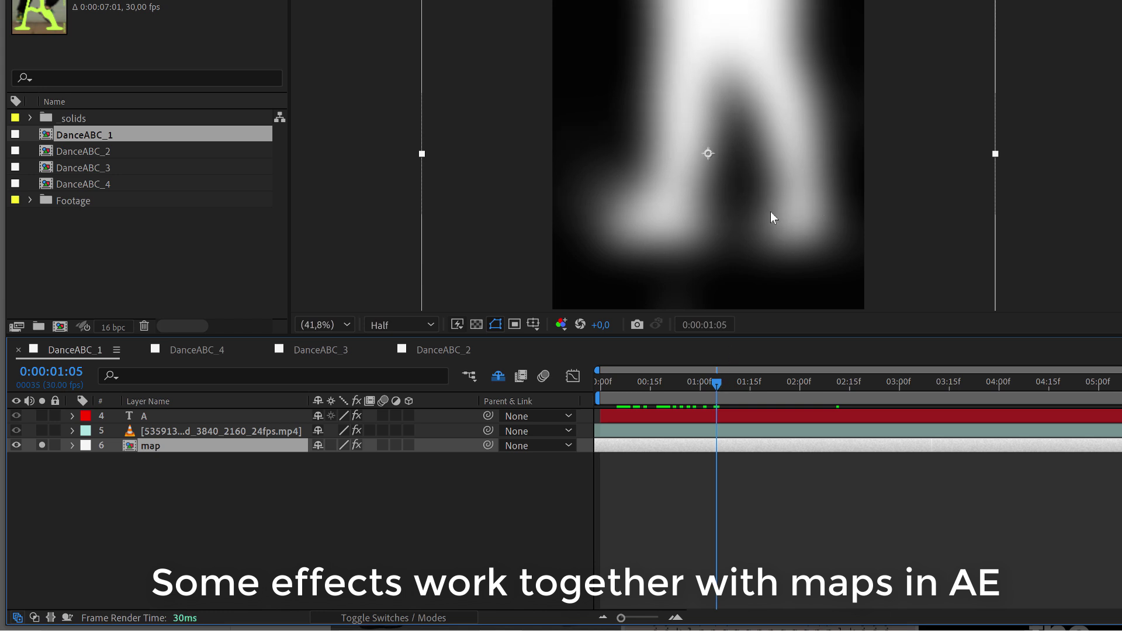
Unsolo the map layer and bring up the A layer's effect settings.
{"action": "left_click", "coordinate": [42, 445]}
{"action": "left_click", "coordinate": [161, 417]}
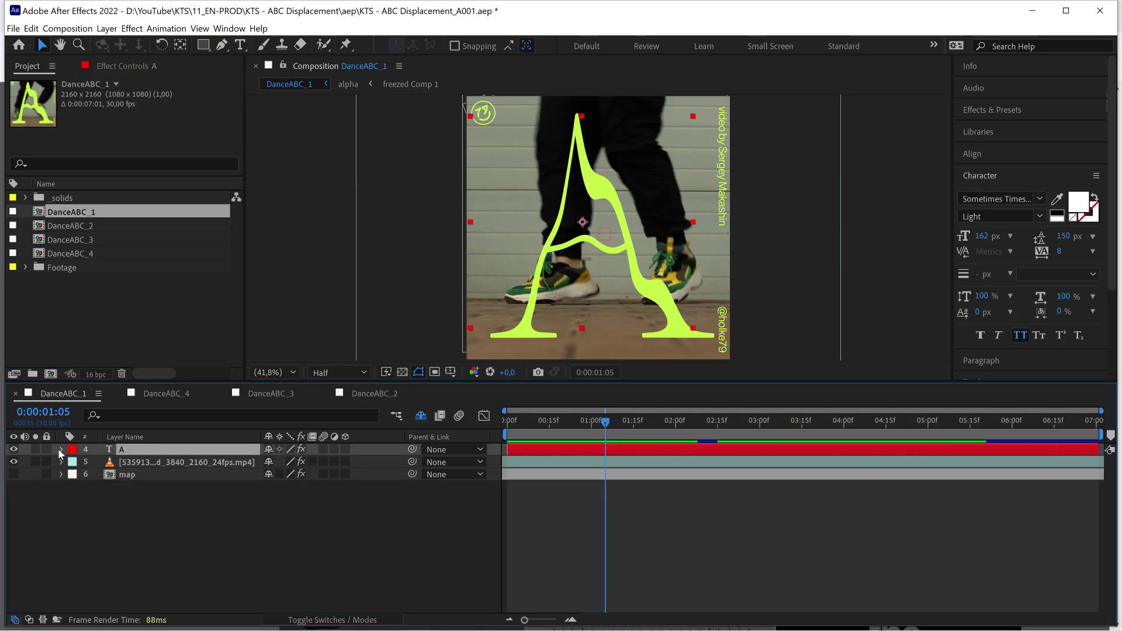
{"action": "left_click", "coordinate": [60, 449]}
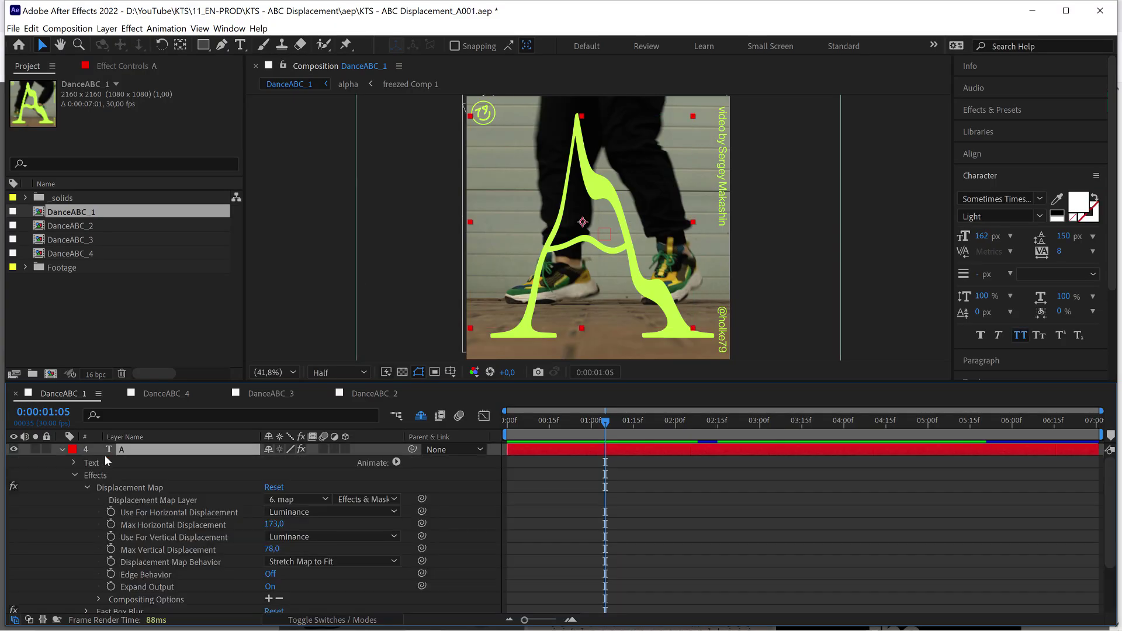
{"action": "left_click", "coordinate": [135, 487]}
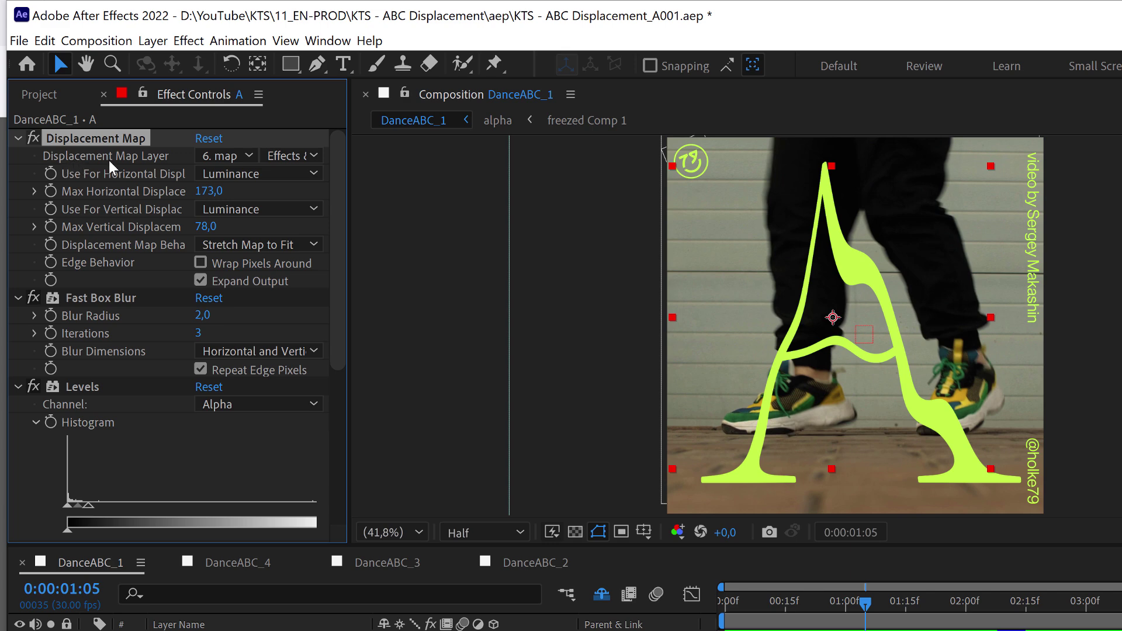
Keep 6. map and Luminance channels as displacement sources, and scrub Max Vertical Displacement to 96, then 122.
{"action": "left_click", "coordinate": [225, 159]}
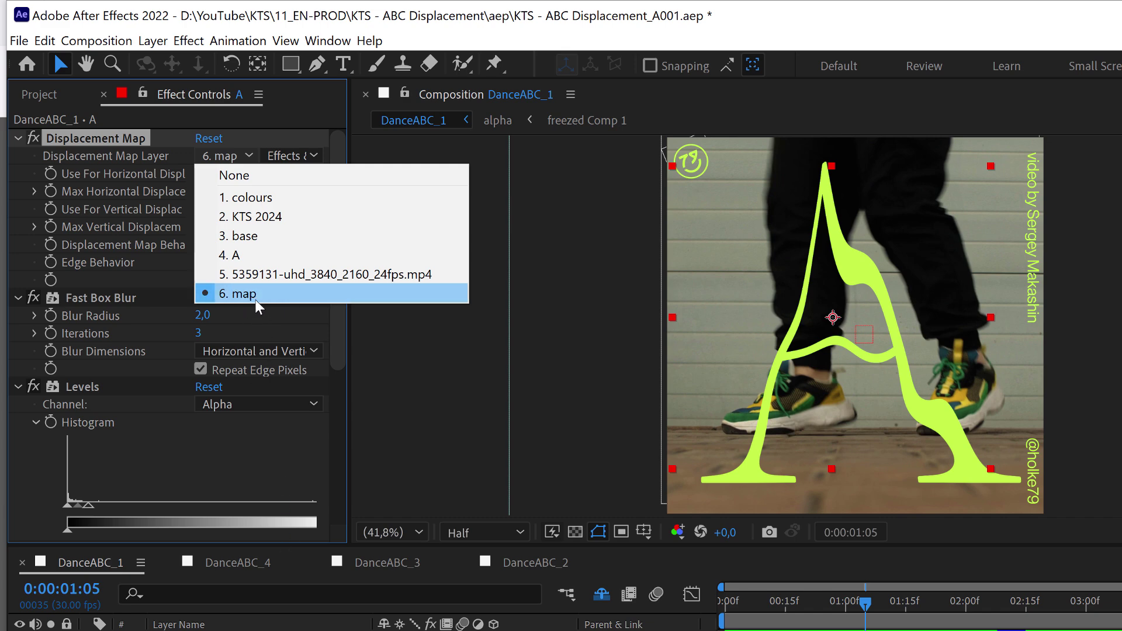
{"action": "left_click", "coordinate": [74, 193]}
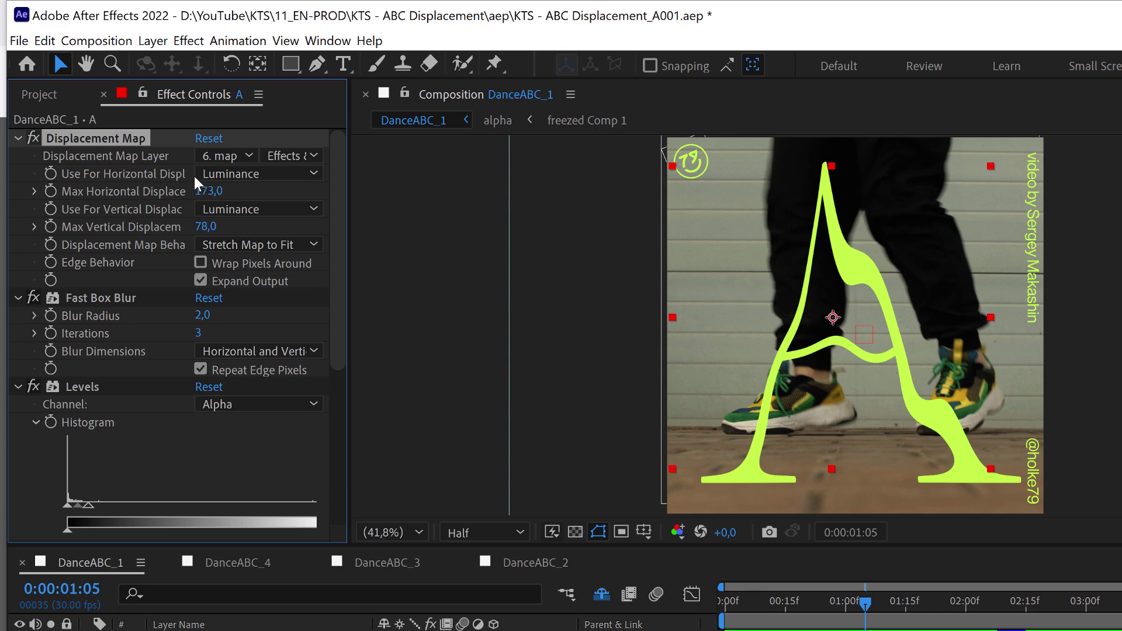
{"action": "left_click", "coordinate": [215, 173]}
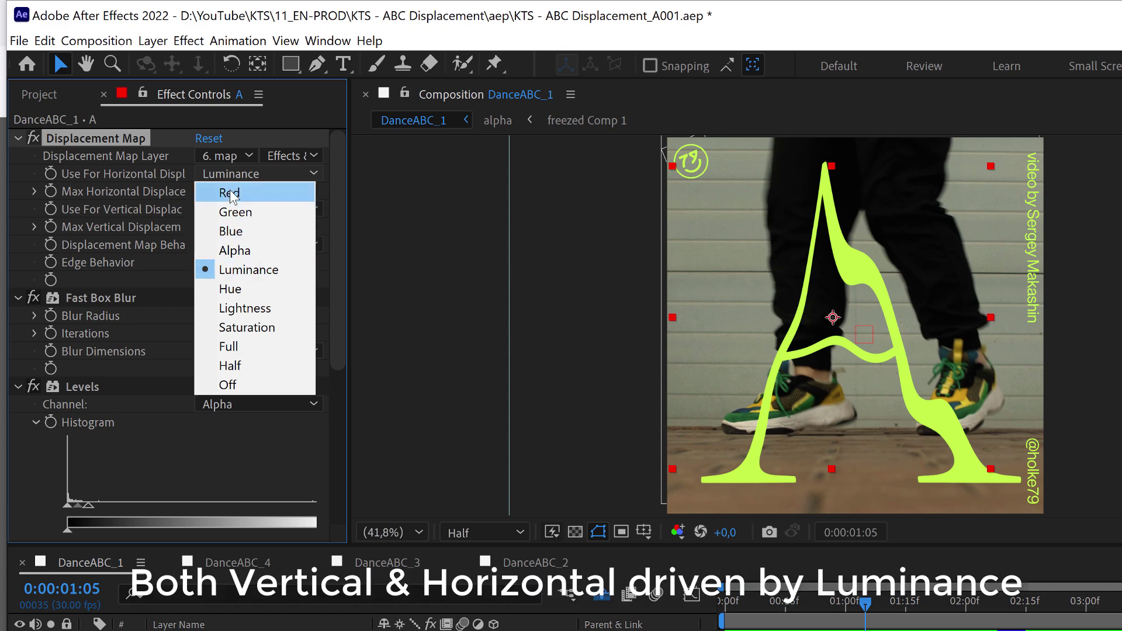
{"action": "left_click", "coordinate": [153, 226]}
{"action": "left_click", "coordinate": [229, 207]}
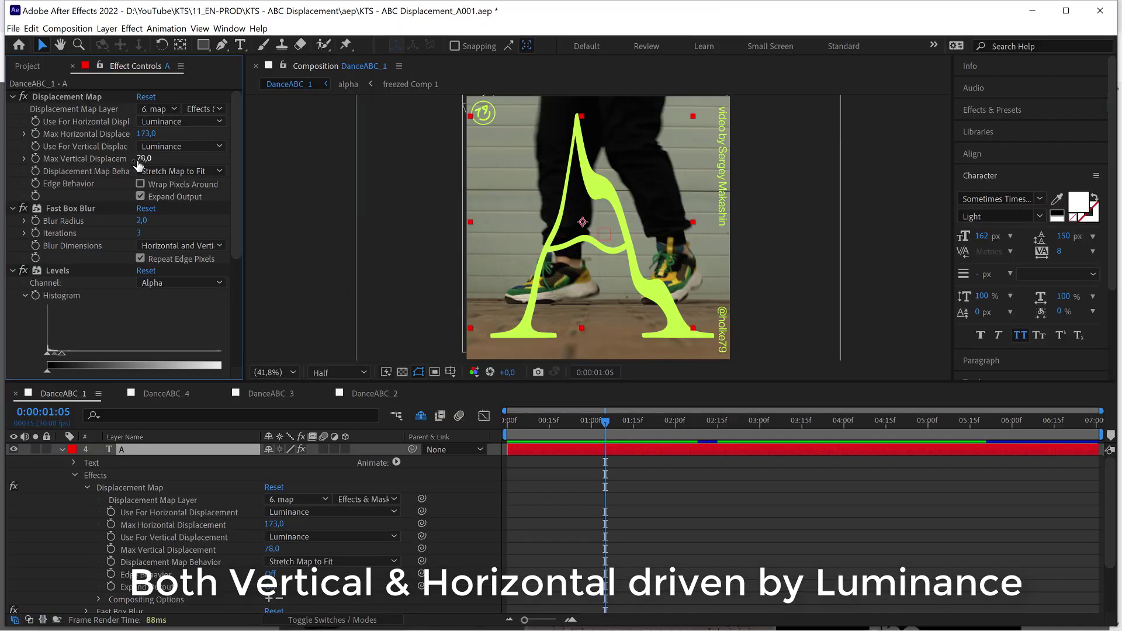
{"action": "left_click_drag", "start_coordinate": [142, 159], "coordinate": [189, 160]}
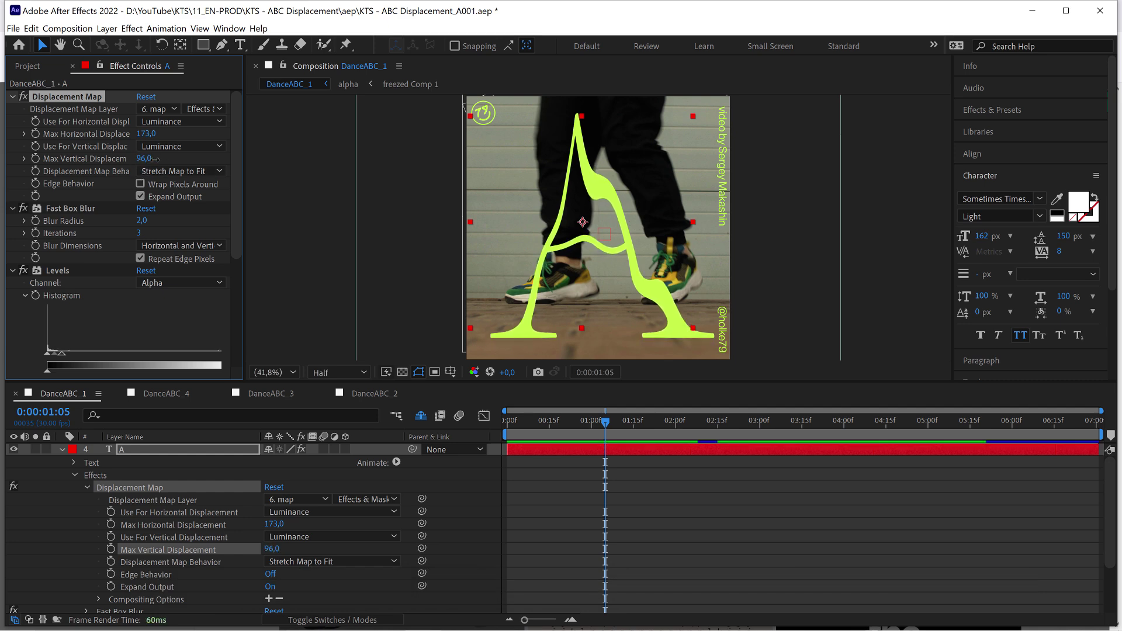
{"action": "mouse_move", "coordinate": [156, 159]}
{"action": "left_mouse_down"}
{"action": "mouse_move", "coordinate": [237, 163]}
{"action": "mouse_move", "coordinate": [160, 171]}
{"action": "left_mouse_up"}
{"action": "left_click", "coordinate": [160, 171]}
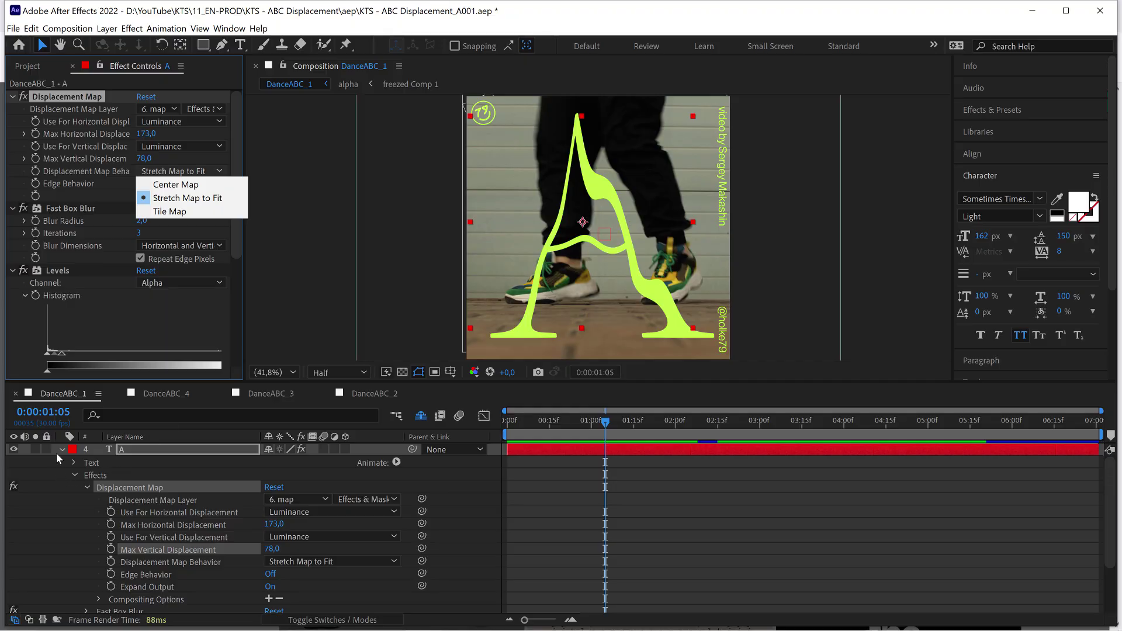
Play the composition with the map layer soloed, then open A's map source stage options (Effects & Masks).
{"action": "left_click", "coordinate": [58, 448]}
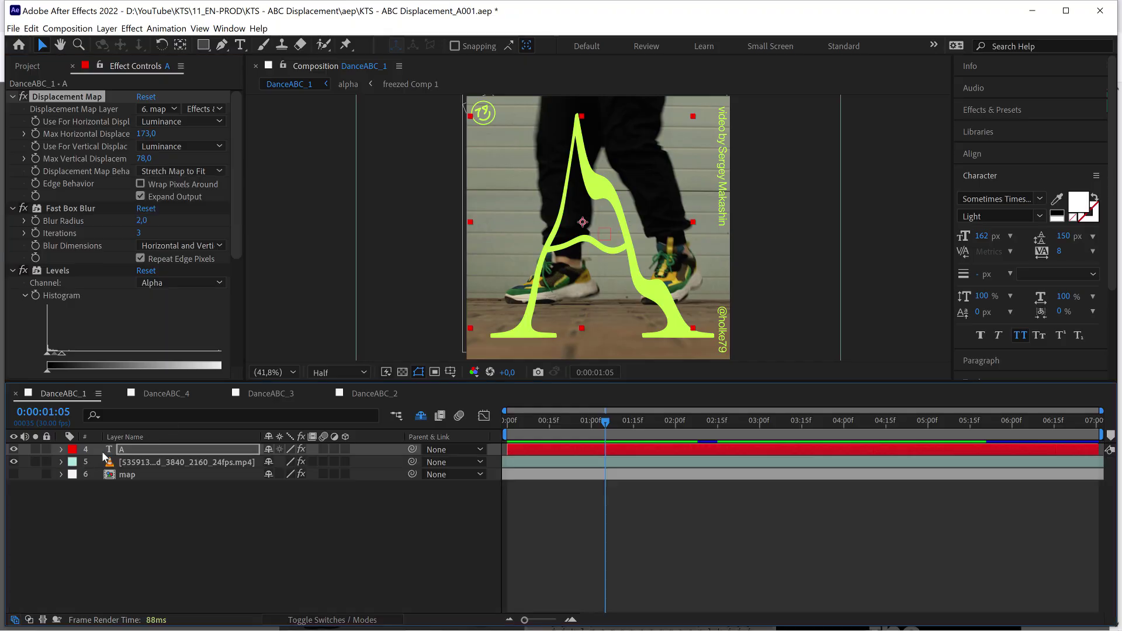
{"action": "key", "text": "space"}
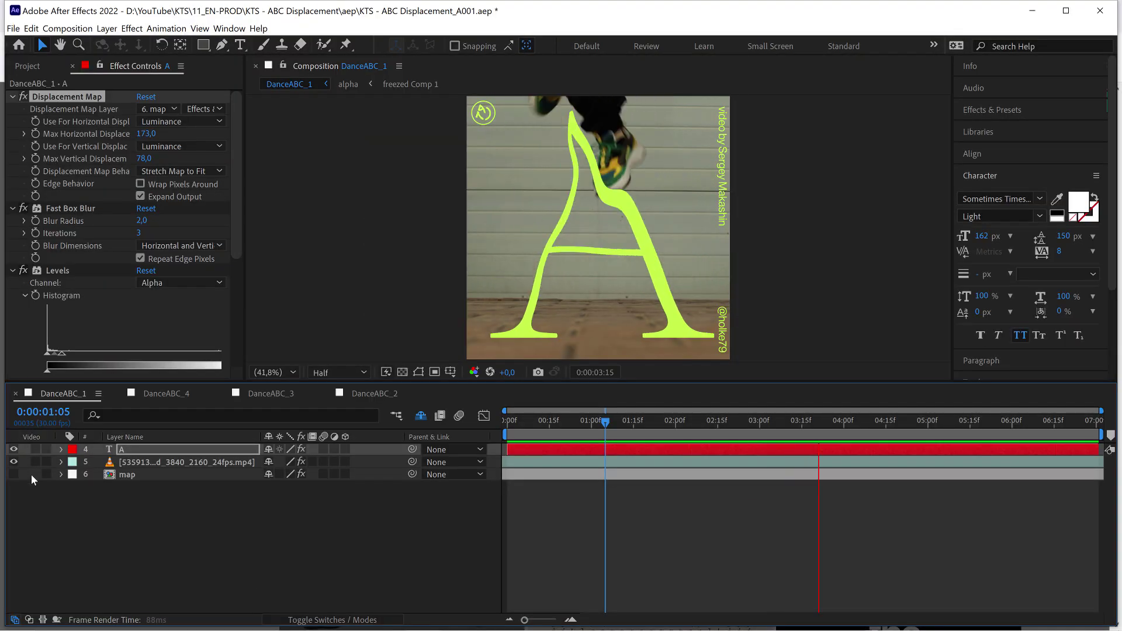
{"action": "left_click", "coordinate": [35, 474]}
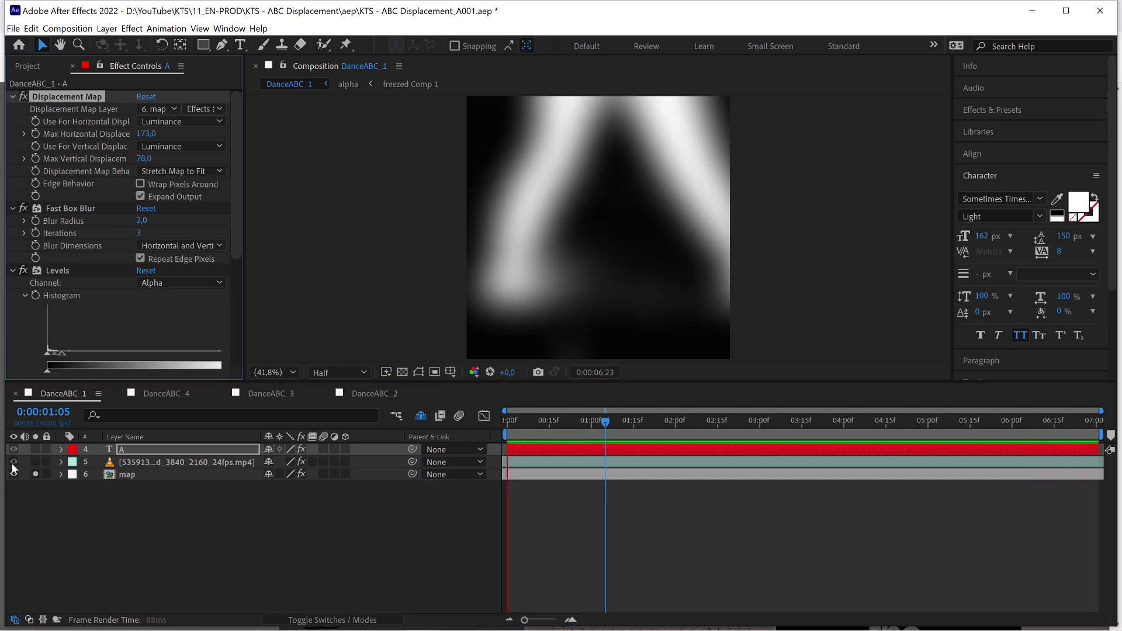
{"action": "left_click", "coordinate": [162, 449]}
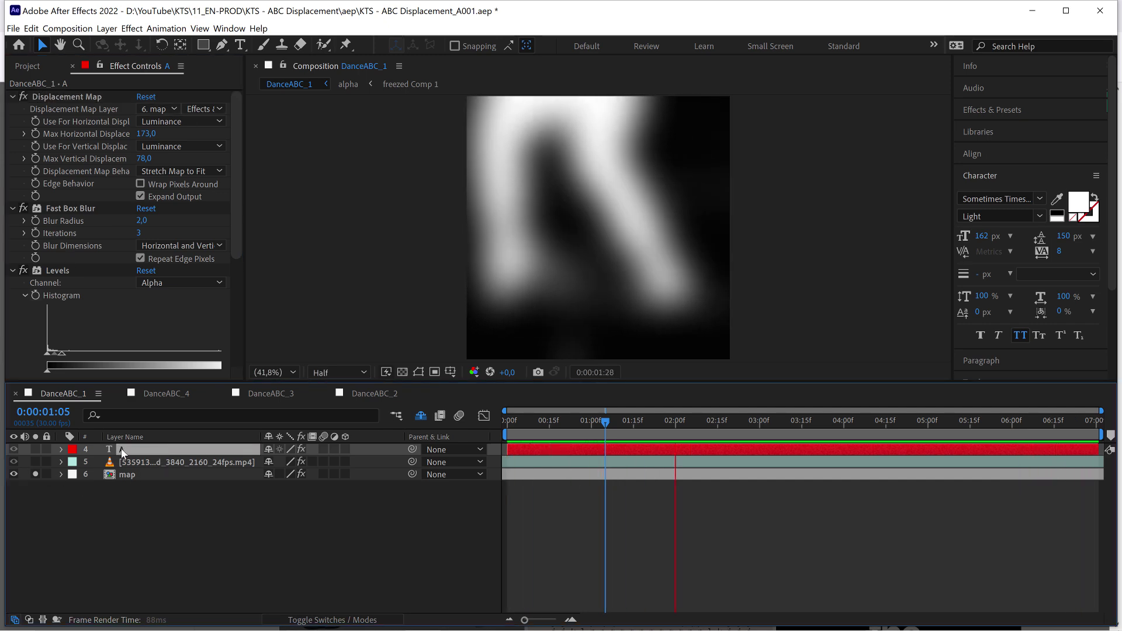
{"action": "left_click", "coordinate": [203, 108]}
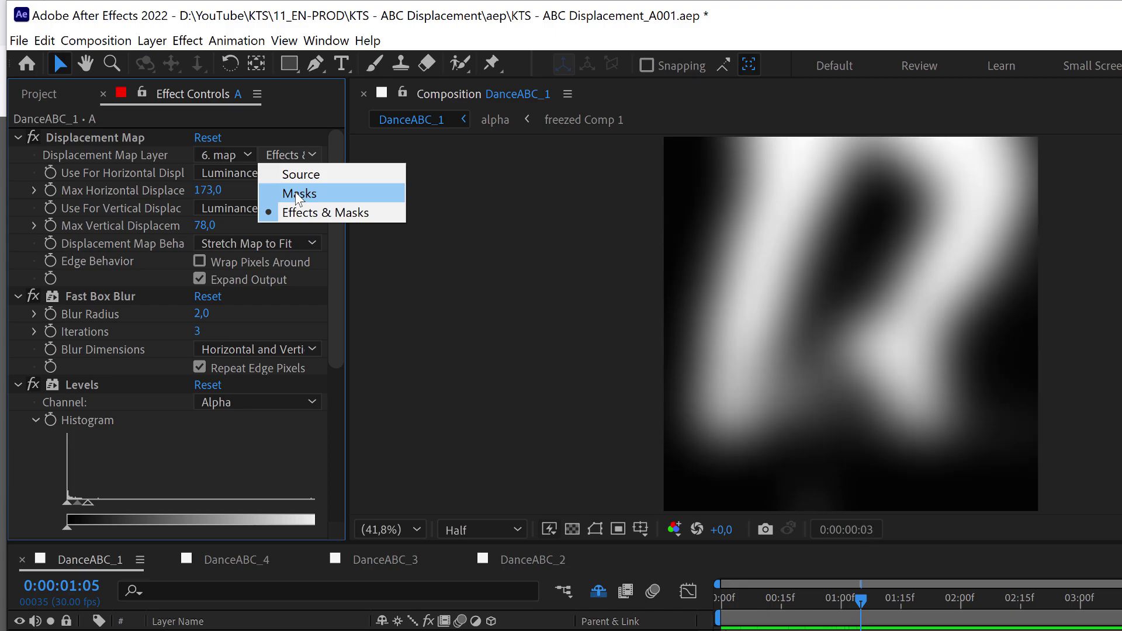
Unsolo the map layer and reveal its Fast Box Blur effect (radius 89, 3 iterations).
{"action": "key", "text": "Escape"}
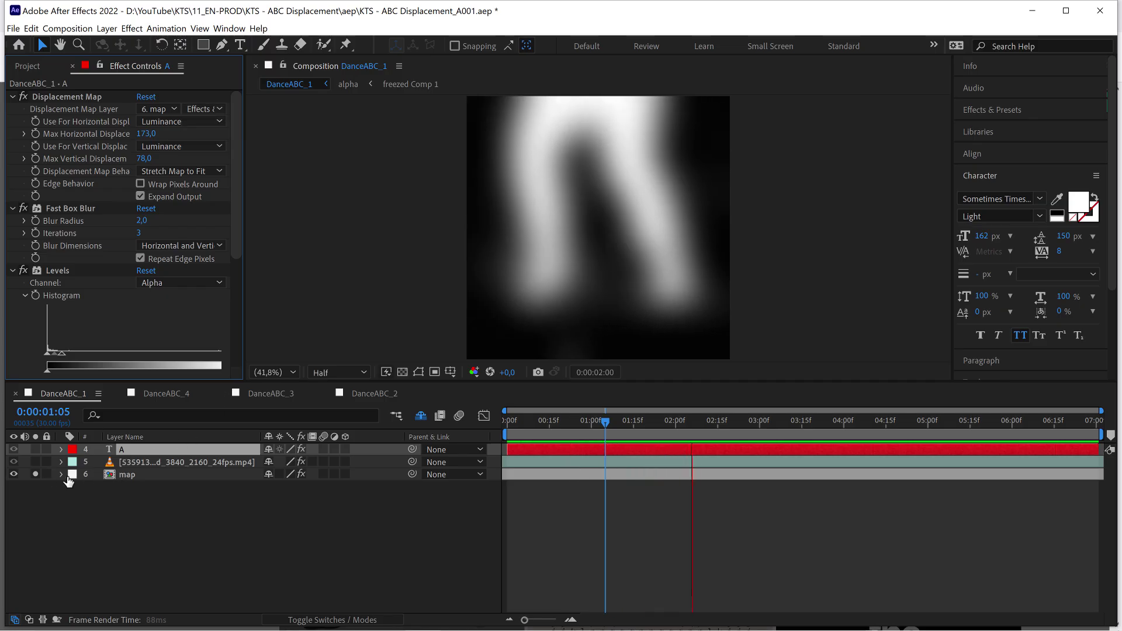
{"action": "left_click", "coordinate": [37, 474]}
{"action": "left_click", "coordinate": [166, 475]}
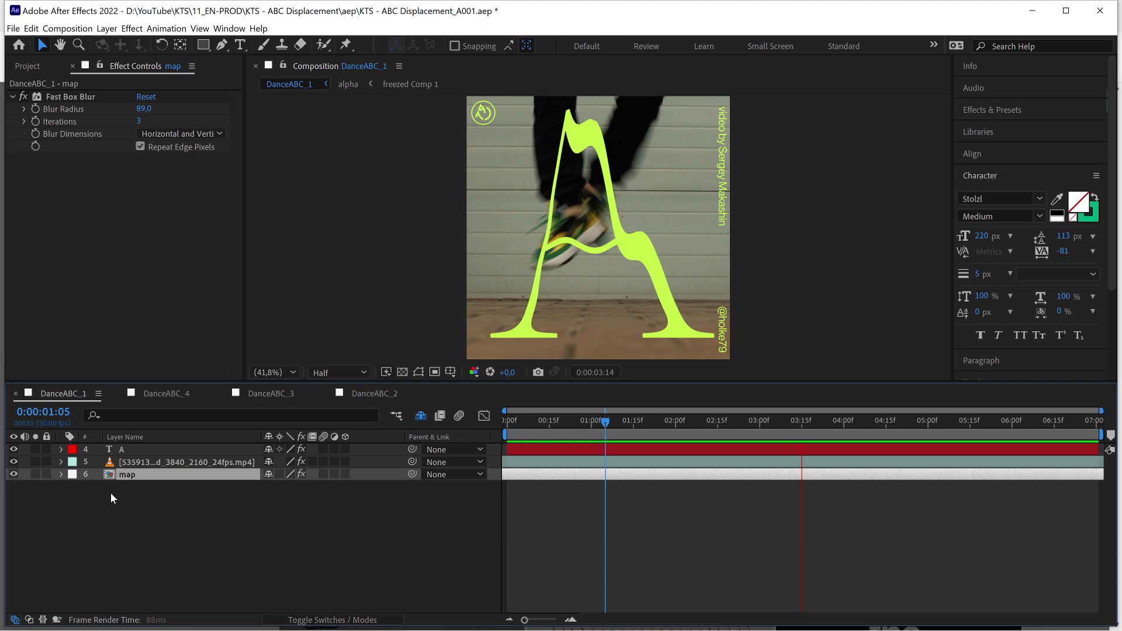
{"action": "left_click", "coordinate": [59, 475]}
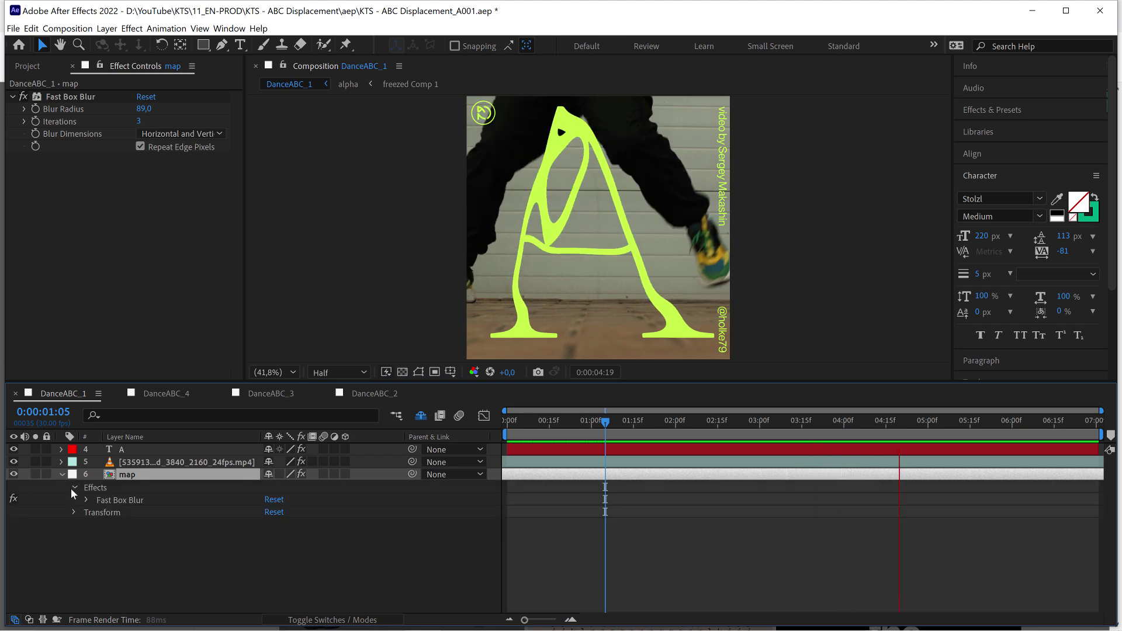
Toggle the map's Fast Box Blur off and back on to compare, then stop playback.
{"action": "left_click", "coordinate": [13, 499]}
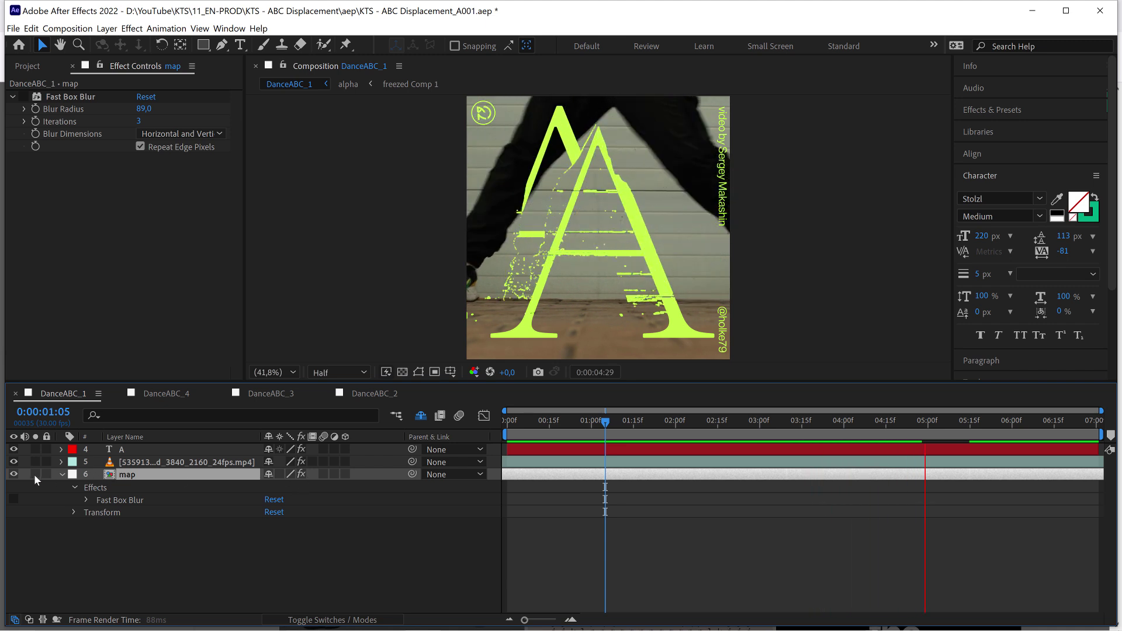
{"action": "left_click", "coordinate": [24, 95]}
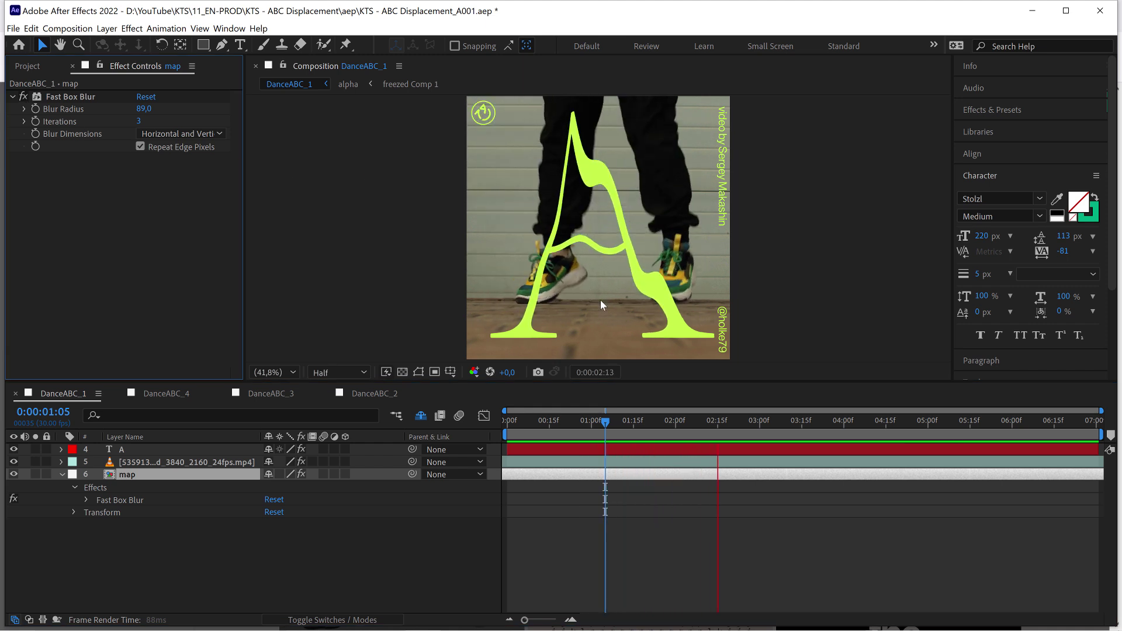
{"action": "key", "text": "space"}
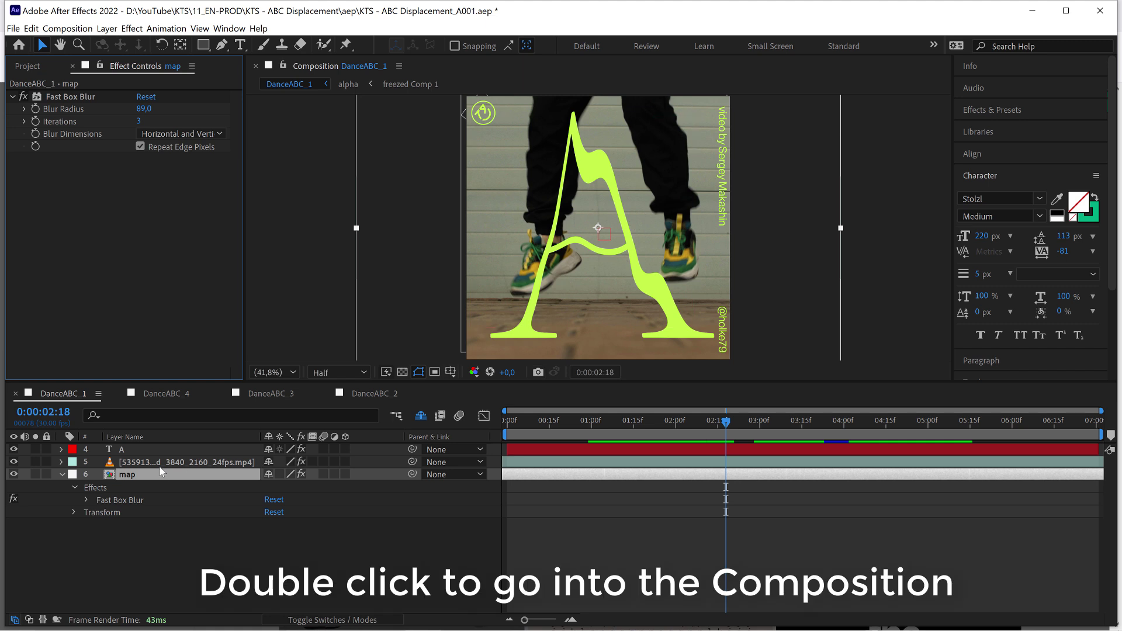
Open the map's alpha precomp at frame 0 with the transparency grid, selecting its Difference Matte effect.
{"action": "double_click", "coordinate": [130, 474]}
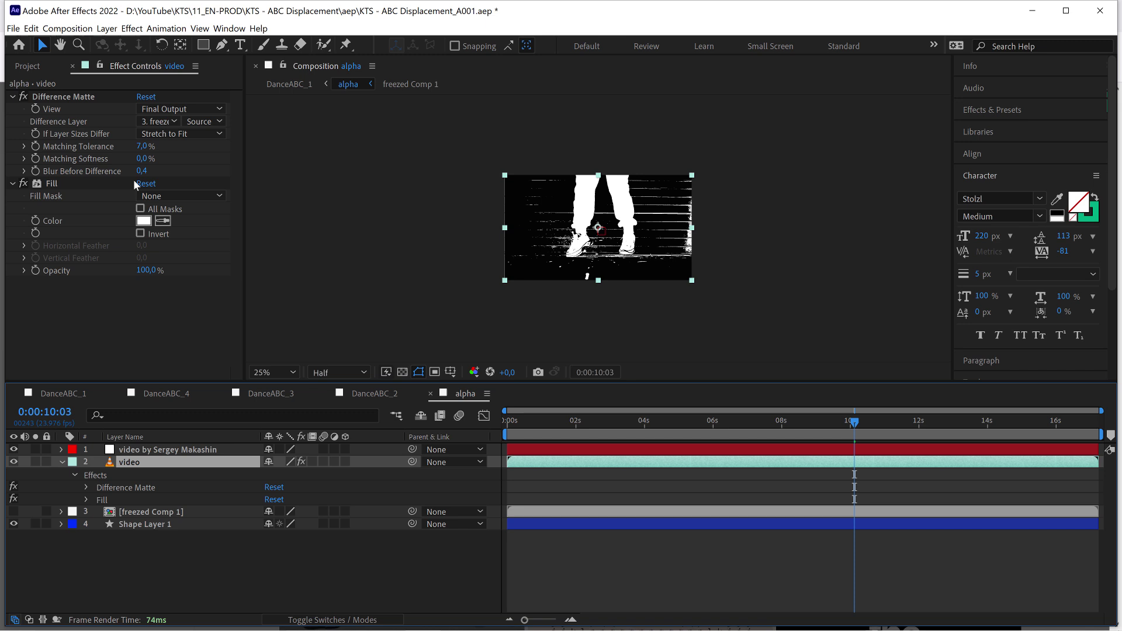
{"action": "left_click_drag", "start_coordinate": [686, 429], "coordinate": [505, 417]}
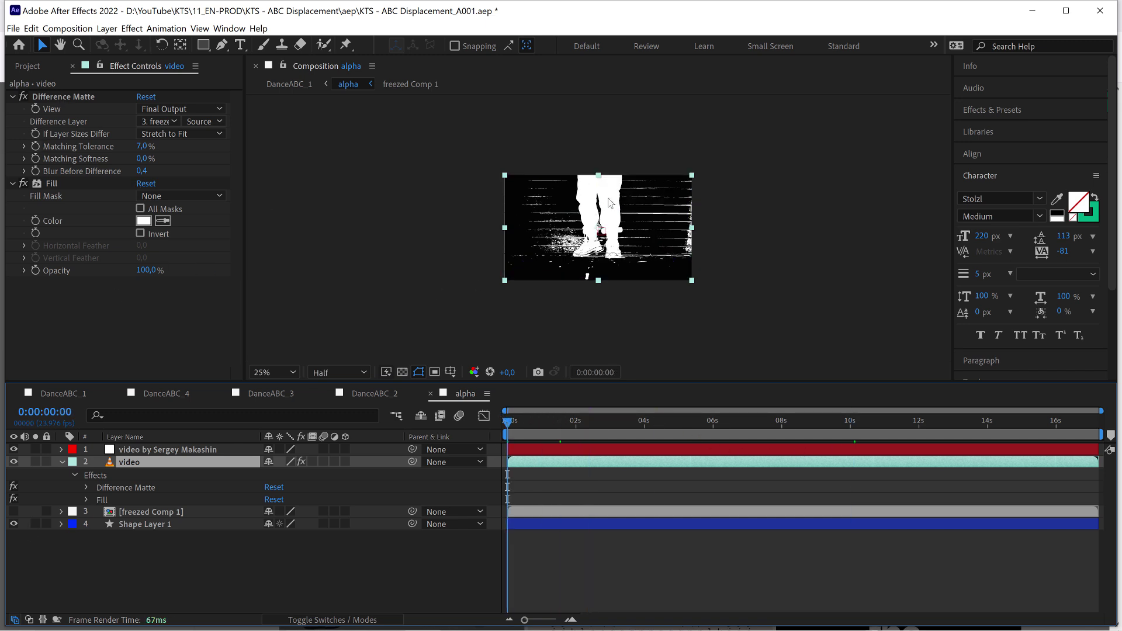
{"action": "scroll", "coordinate": [583, 213], "scroll_direction": "up", "scroll_amount": 4}
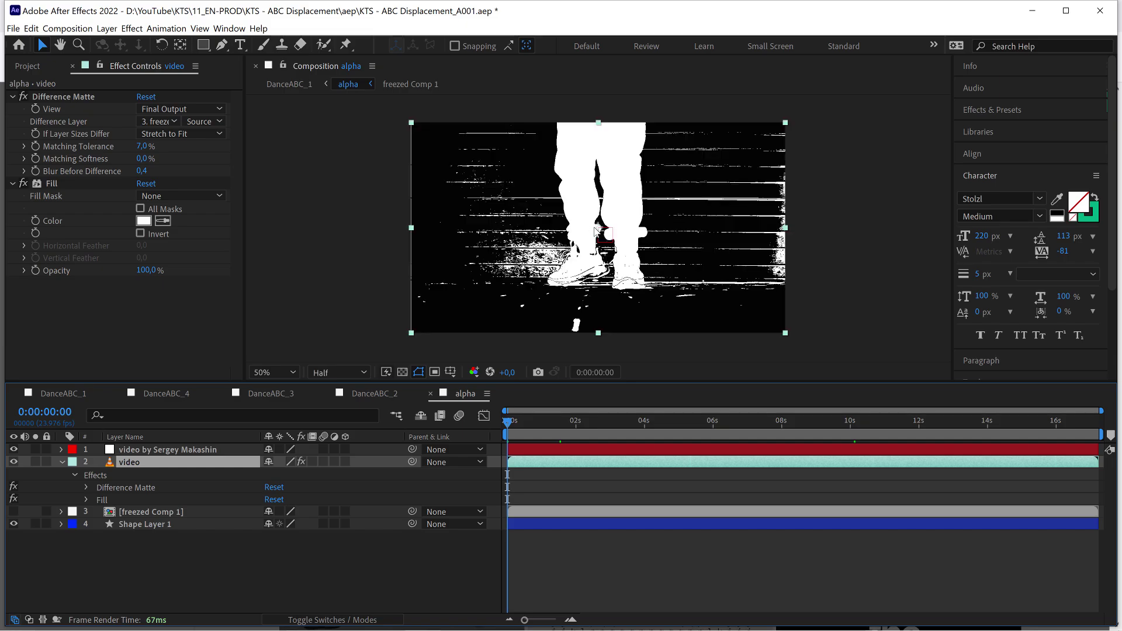
{"action": "scroll", "coordinate": [727, 242], "scroll_direction": "down", "scroll_amount": 1}
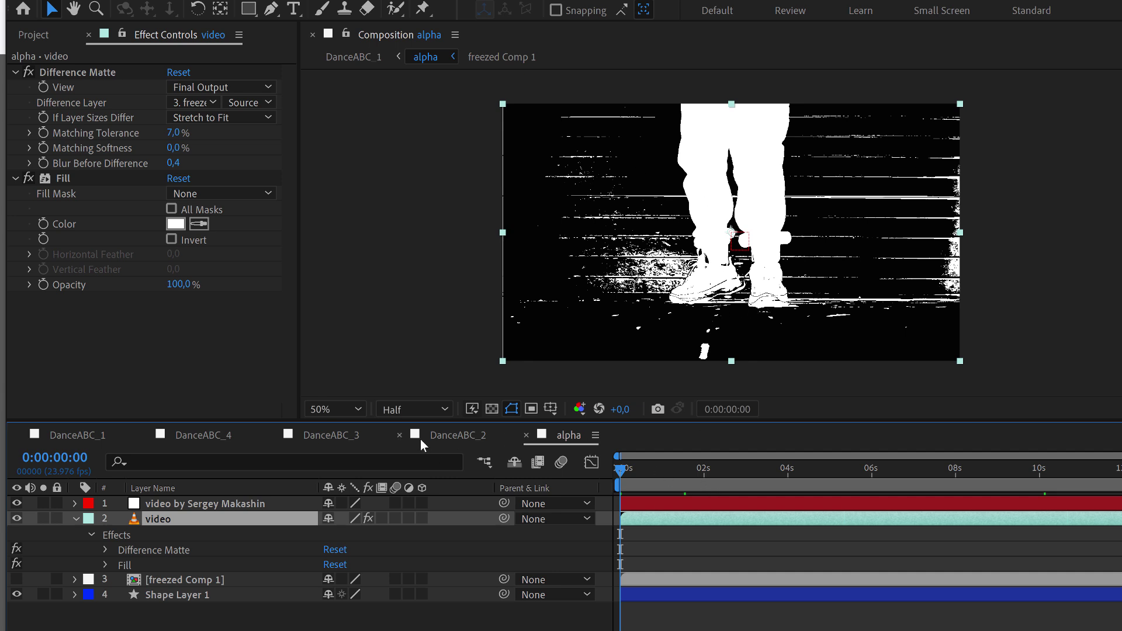
{"action": "left_click", "coordinate": [492, 408]}
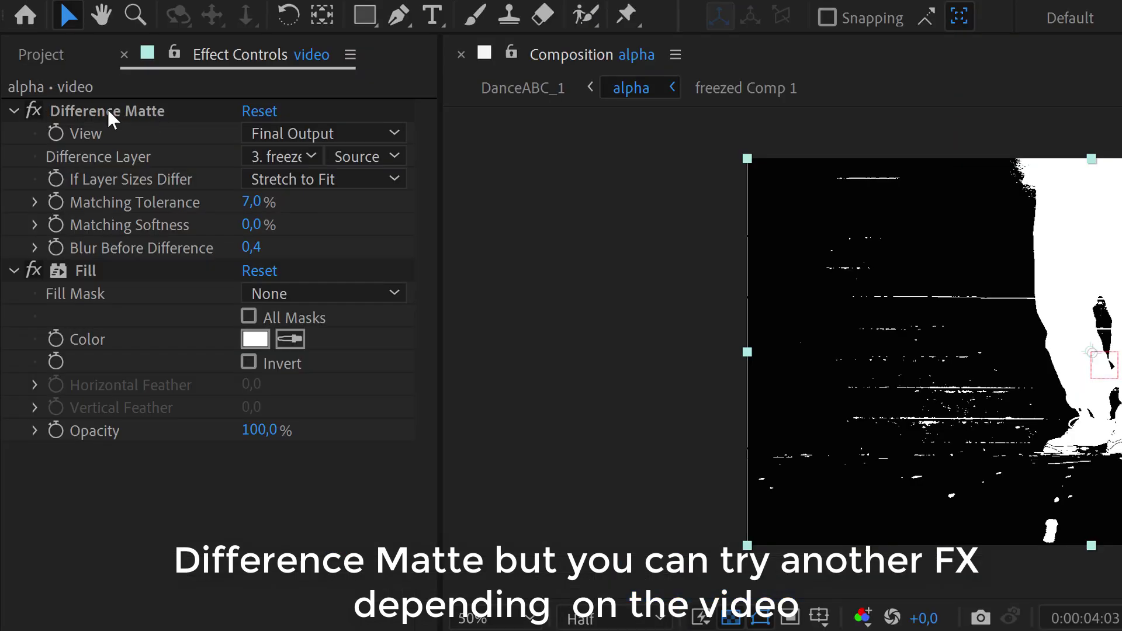
{"action": "left_click", "coordinate": [99, 117]}
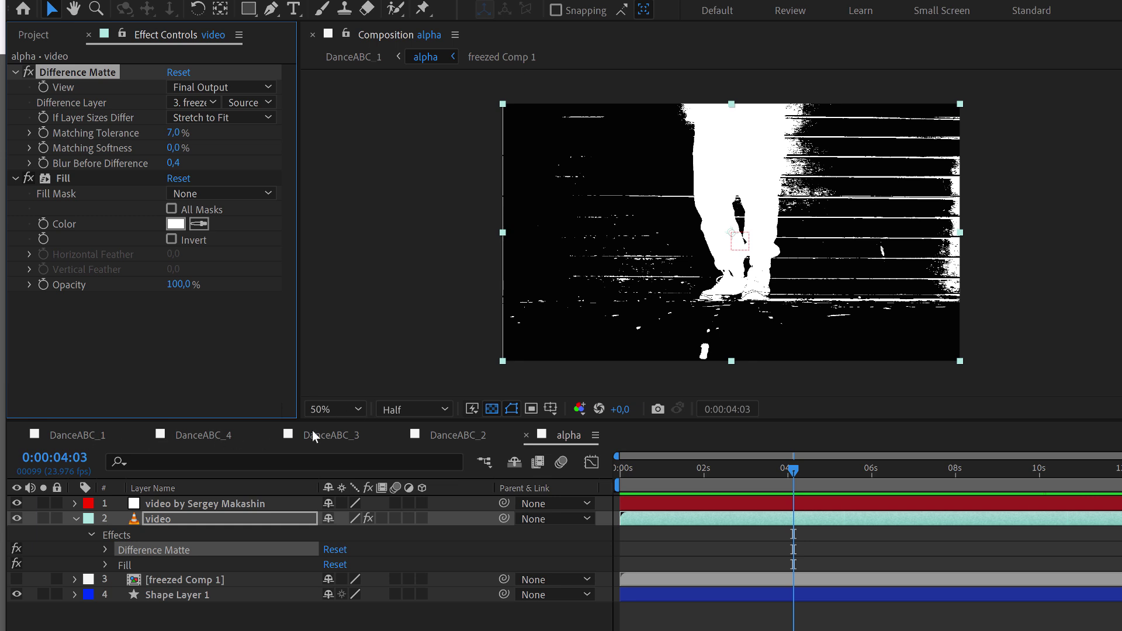
View letter B in DanceABC_2, then preview DanceABC_3 at Half resolution with layer C collapsed.
{"action": "left_click", "coordinate": [465, 433]}
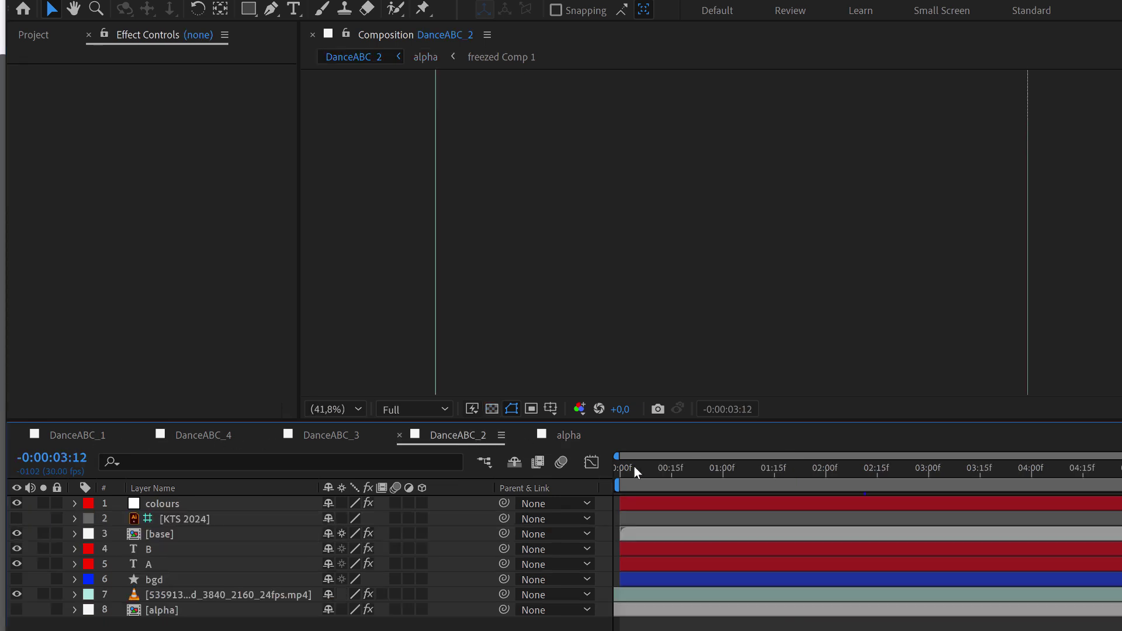
{"action": "left_click", "coordinate": [657, 461]}
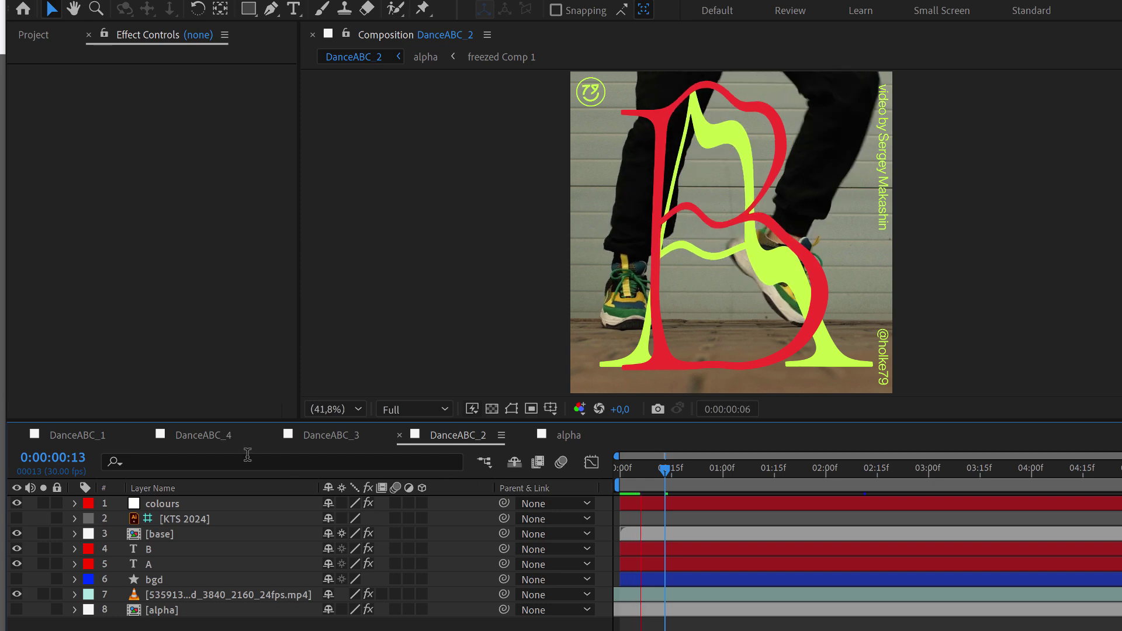
{"action": "left_click", "coordinate": [313, 434]}
{"action": "left_click", "coordinate": [657, 470]}
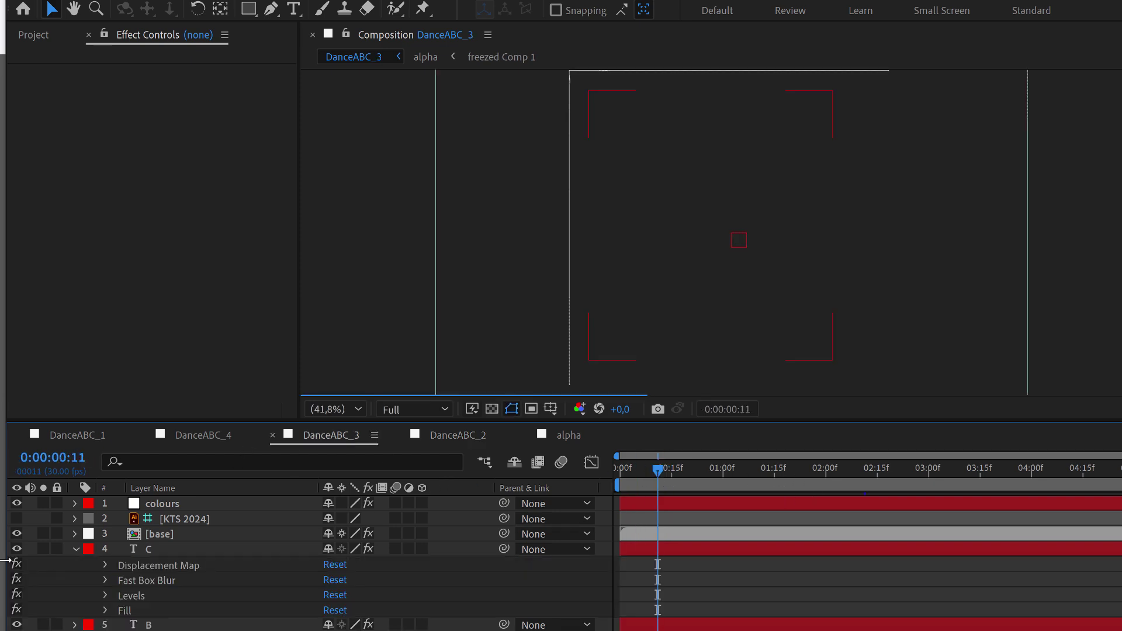
{"action": "left_click", "coordinate": [73, 549]}
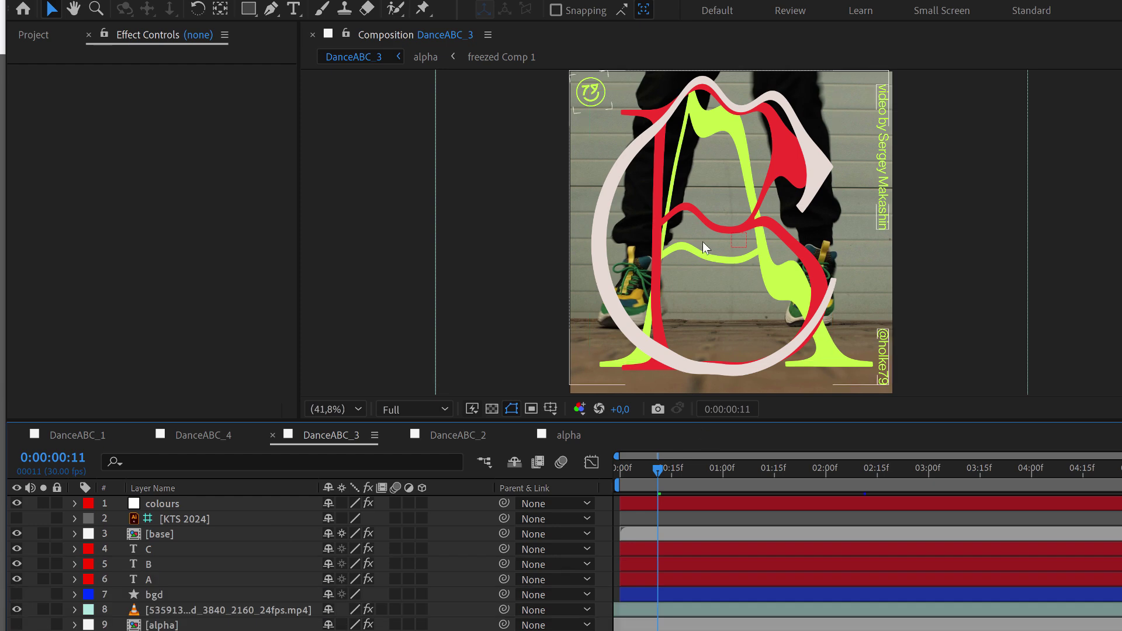
{"action": "key", "text": "space"}
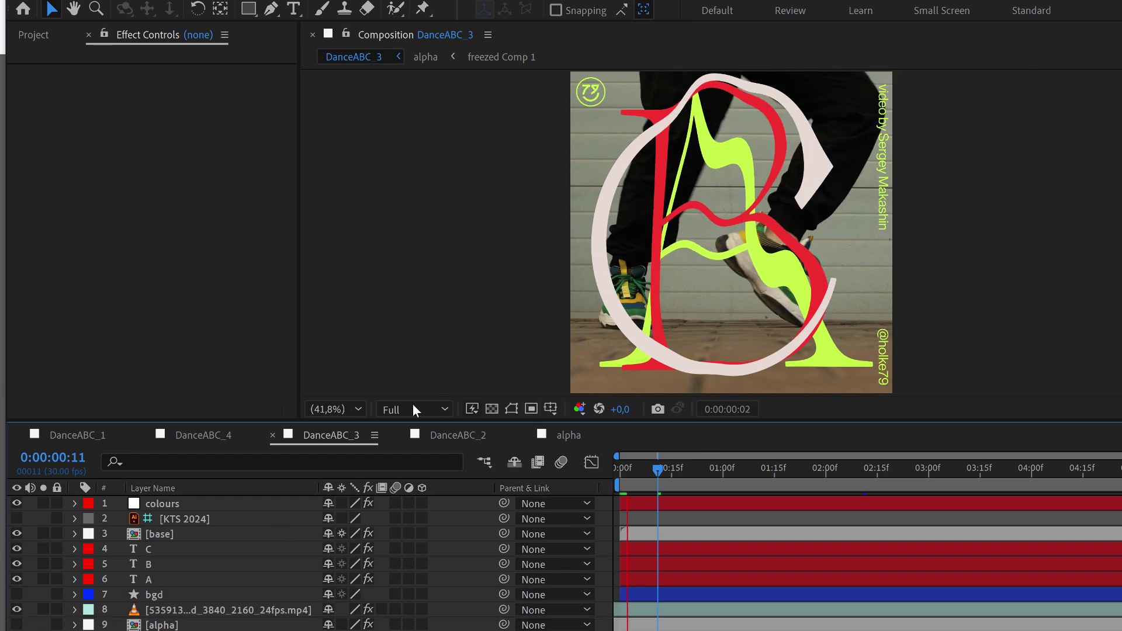
{"action": "left_click", "coordinate": [412, 409]}
{"action": "left_click", "coordinate": [418, 464]}
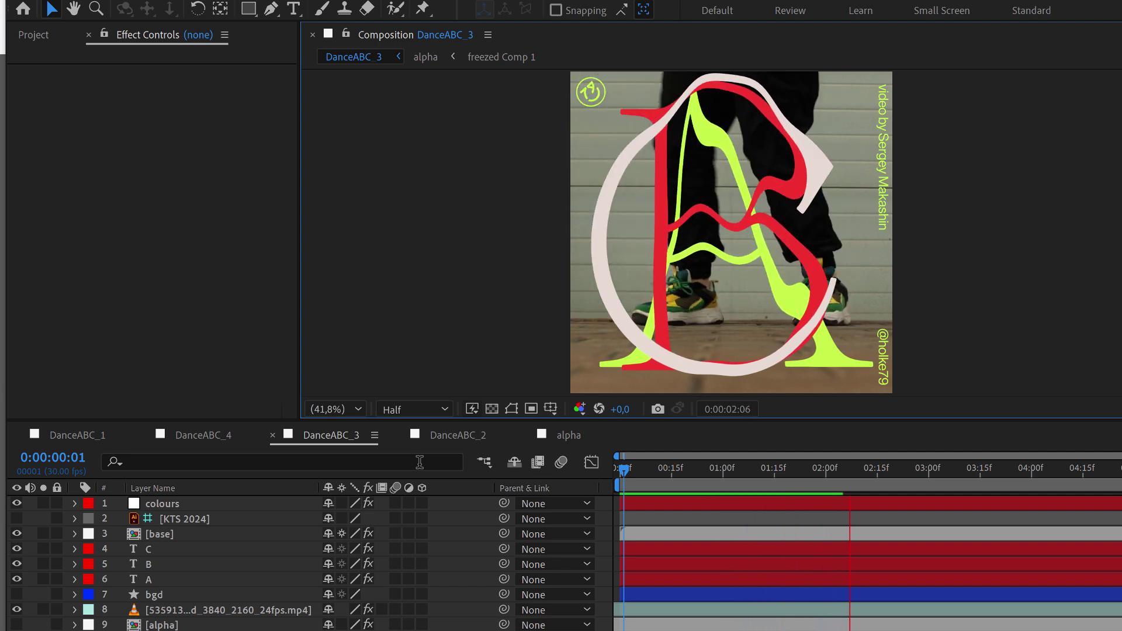
Preview DanceABC_4's red warped letters and highlight the comment requesting a step-by-step tutorial.
{"action": "left_click", "coordinate": [205, 433]}
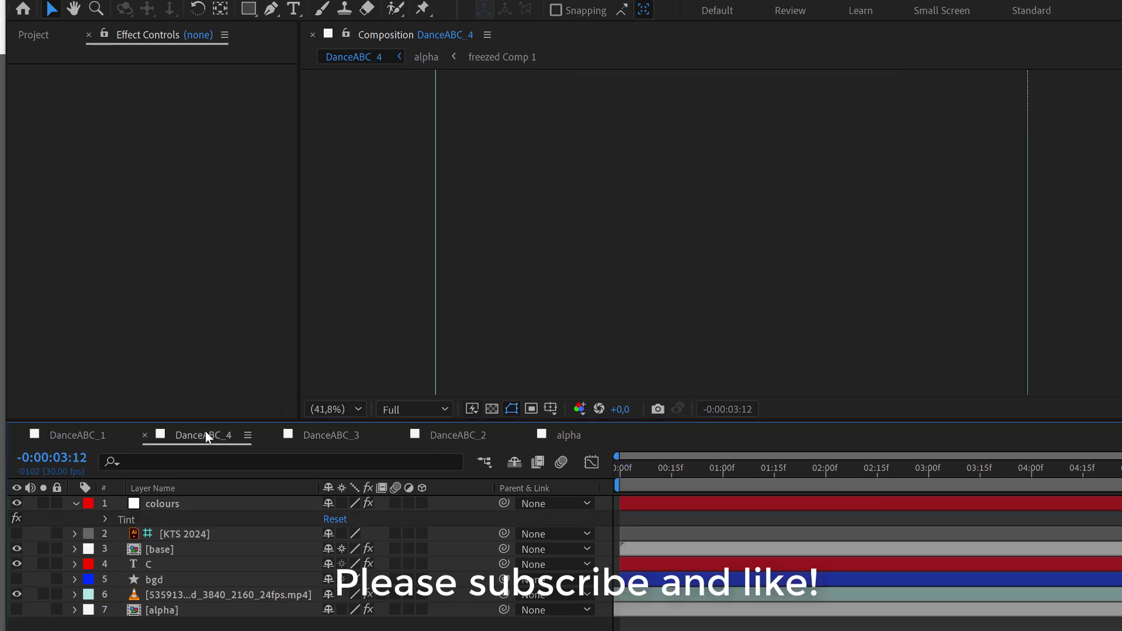
{"action": "key", "text": "space"}
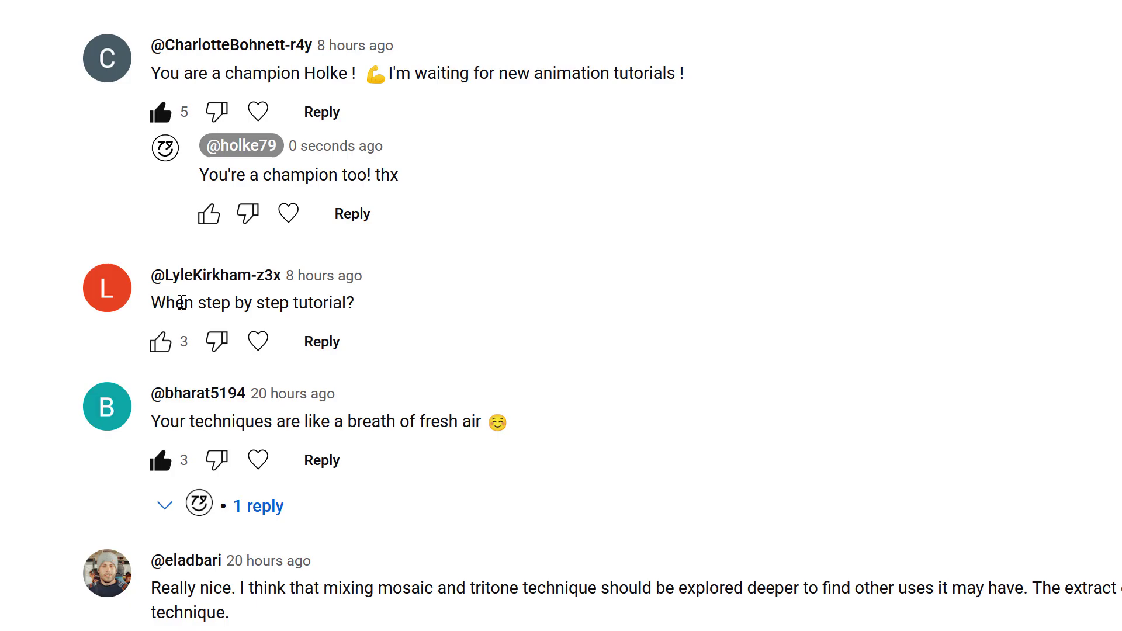
{"action": "left_click_drag", "start_coordinate": [150, 302], "coordinate": [377, 308]}
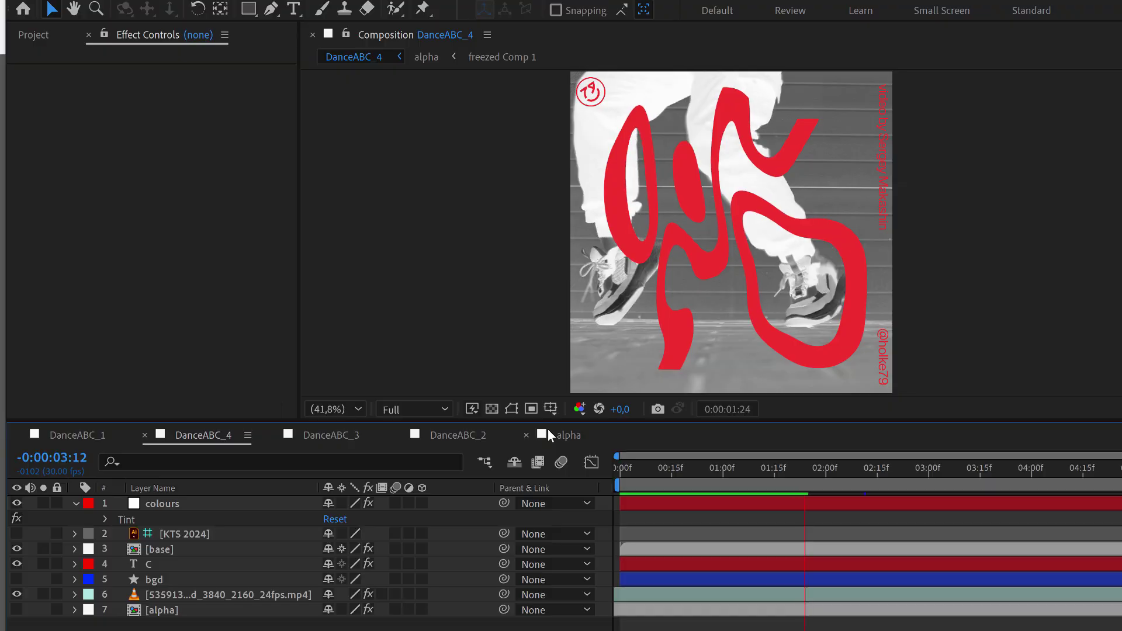